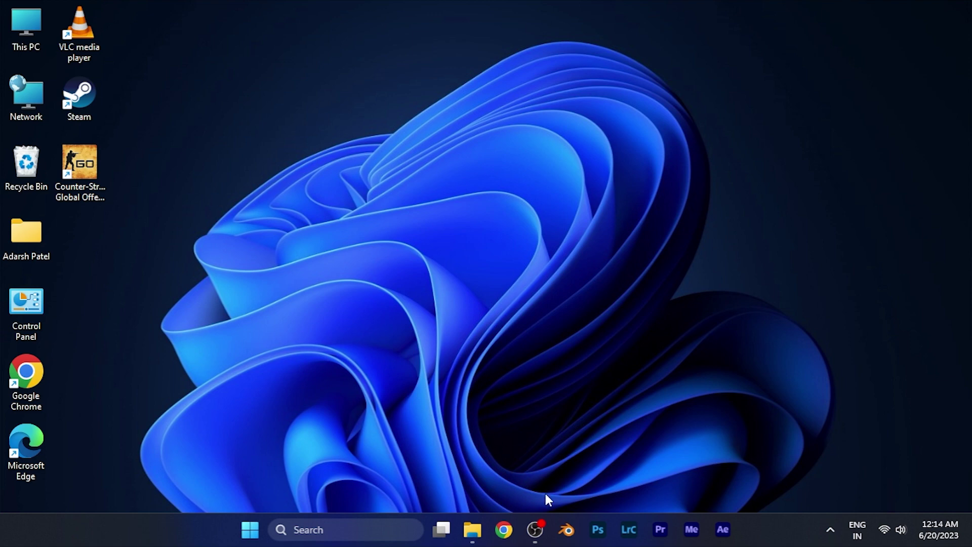
Start Chrome with the first profile, load the suggested LinkedIn profile page, and open the account menu.
left_click(505, 527)
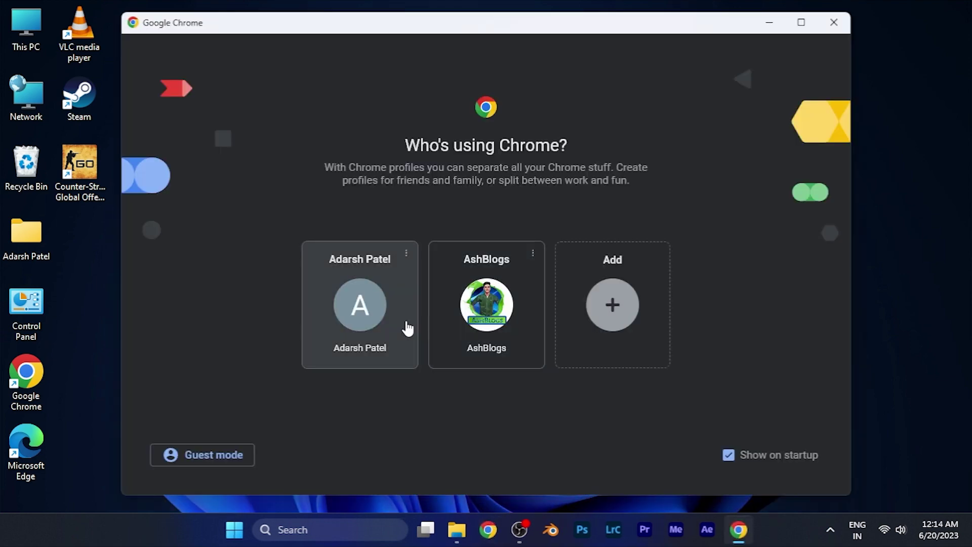
left_click(408, 329)
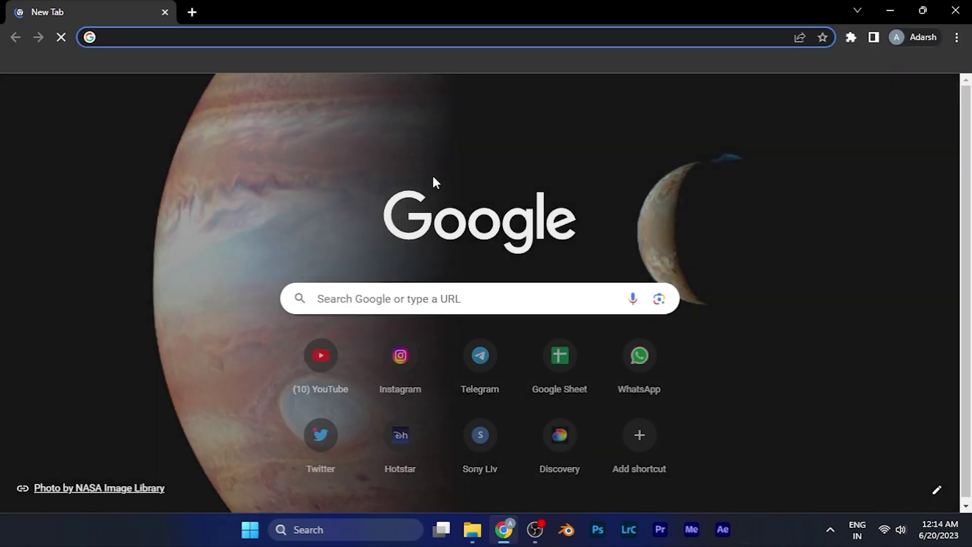
type("linkedin.com/in/adarshpatelpvt/")
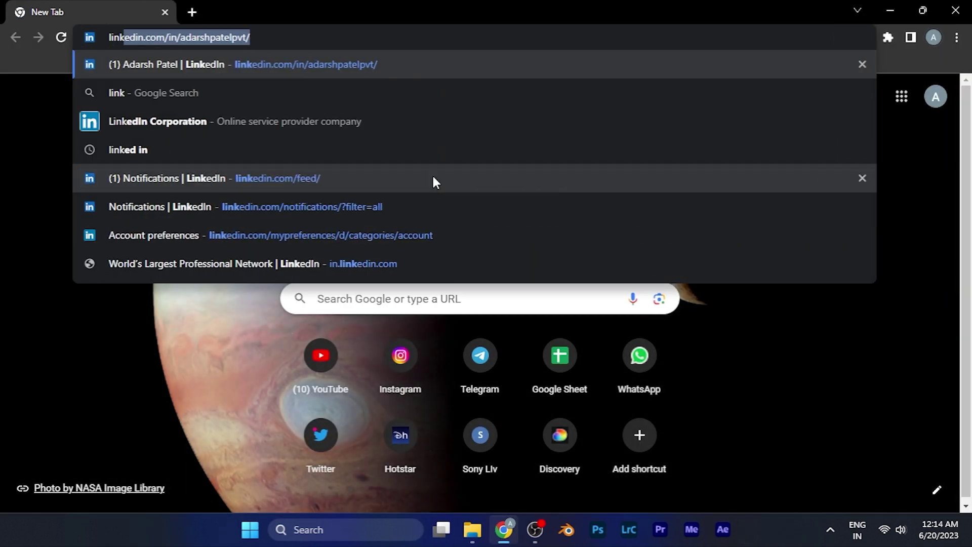
key("Return")
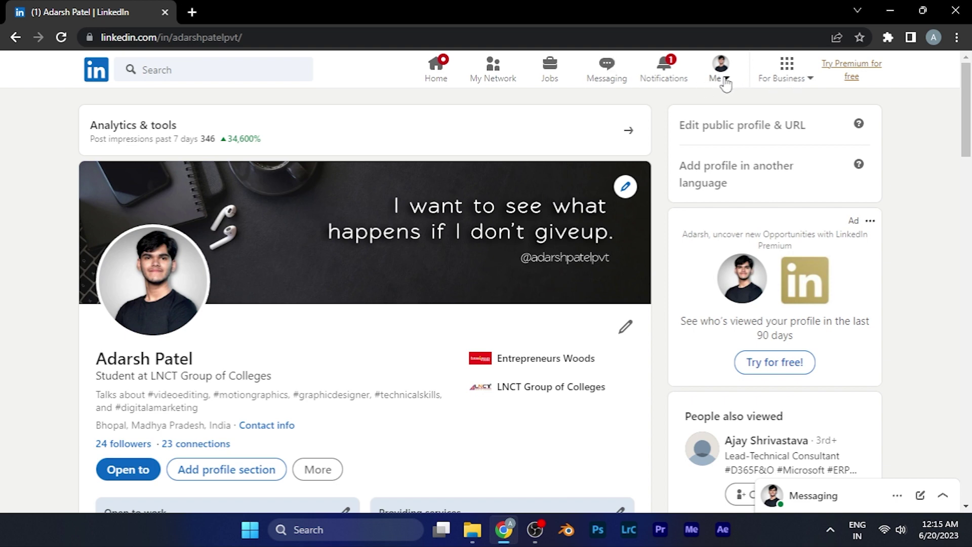
left_click(723, 79)
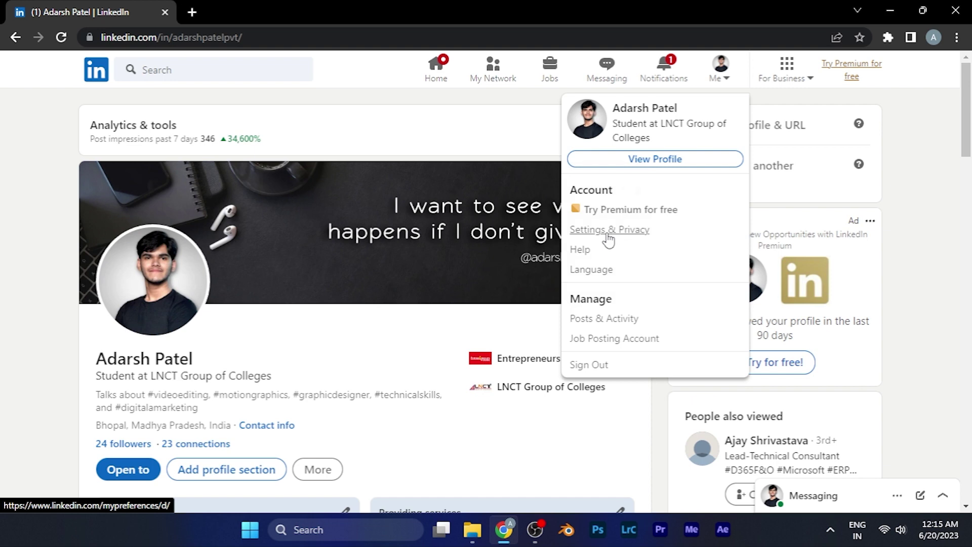
Go to Settings & Privacy and show the Sign in & security section.
left_click(609, 231)
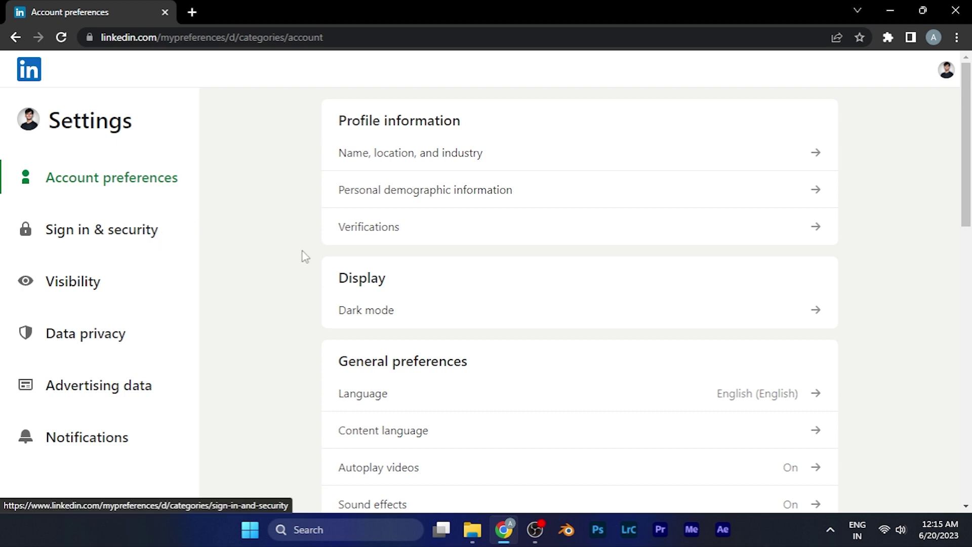
left_click(92, 237)
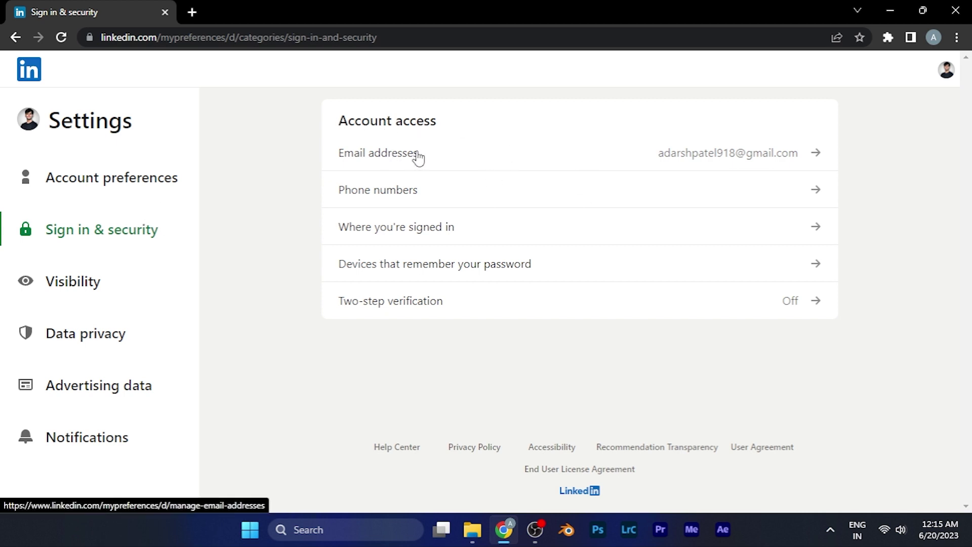
Open Email addresses under Account access to see the primary email.
left_click(463, 161)
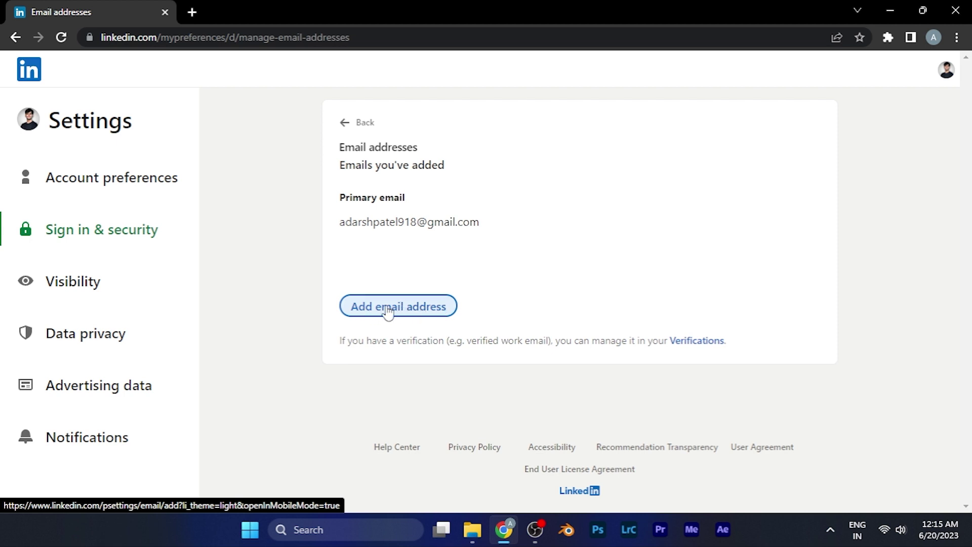
Start adding an email address and put the cursor in the empty Email address field.
left_click(414, 313)
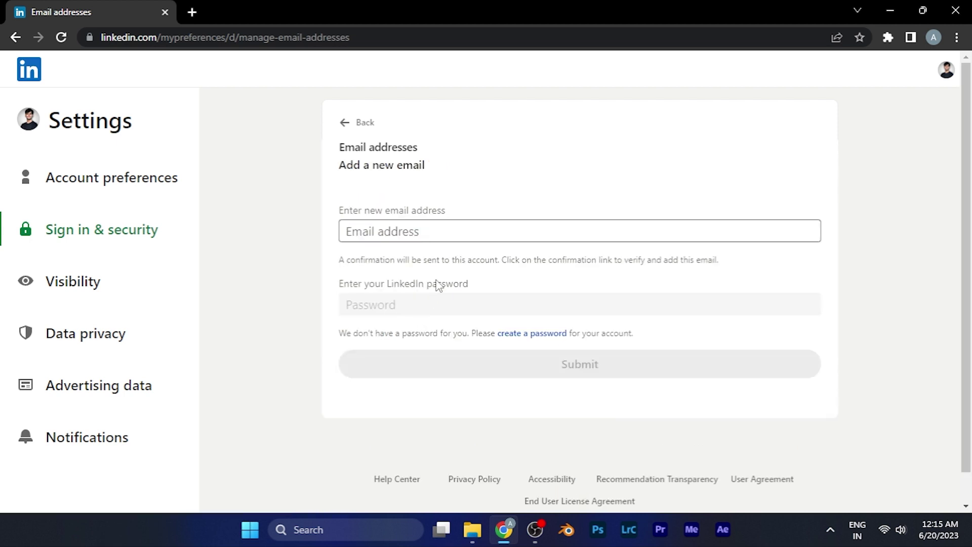
left_click(405, 238)
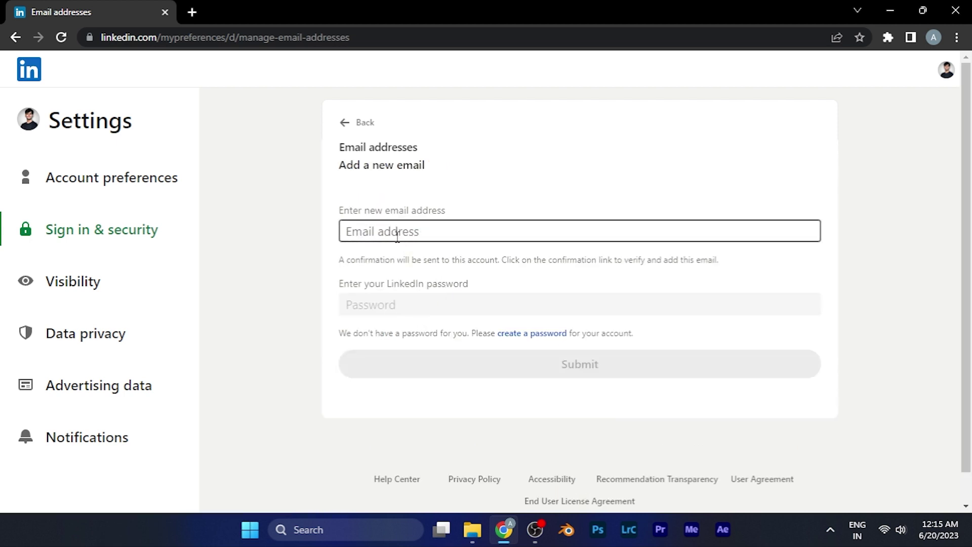